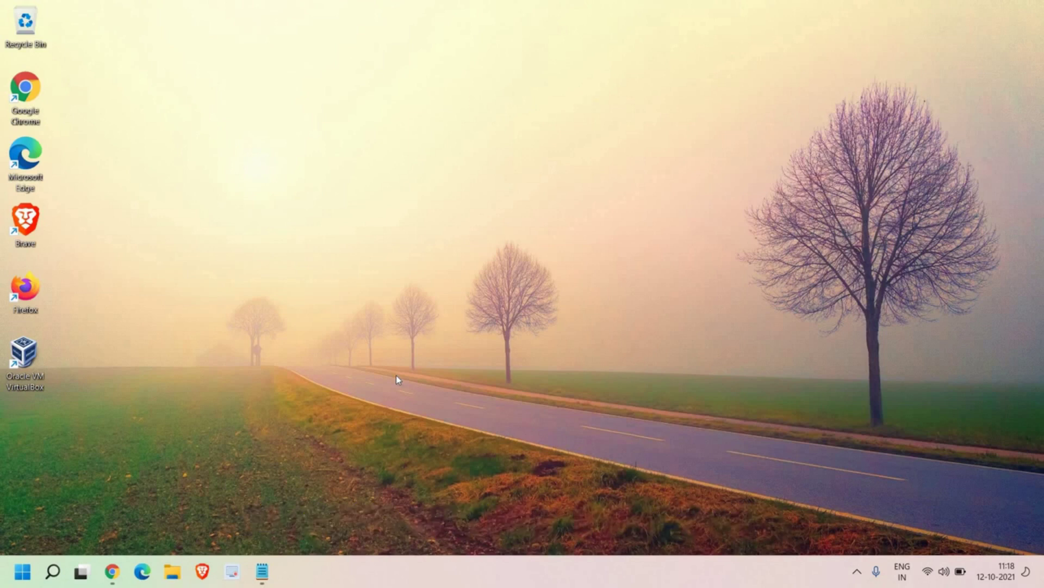
Bring up the Run prompt with devmgmt.msc and focus its OK button
key(super+r)
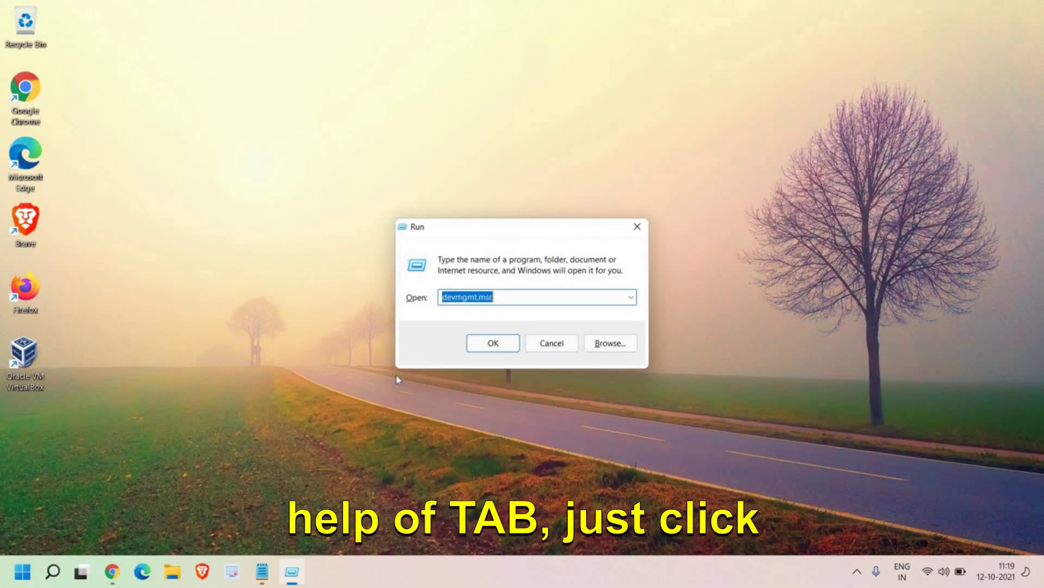
key(Tab)
key(Tab)
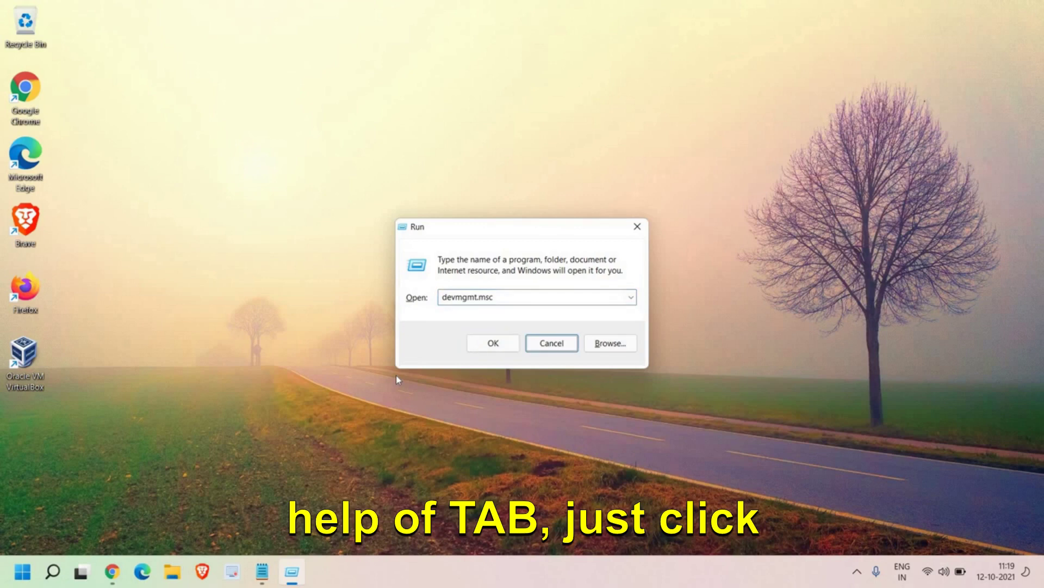
key(shift+Tab)
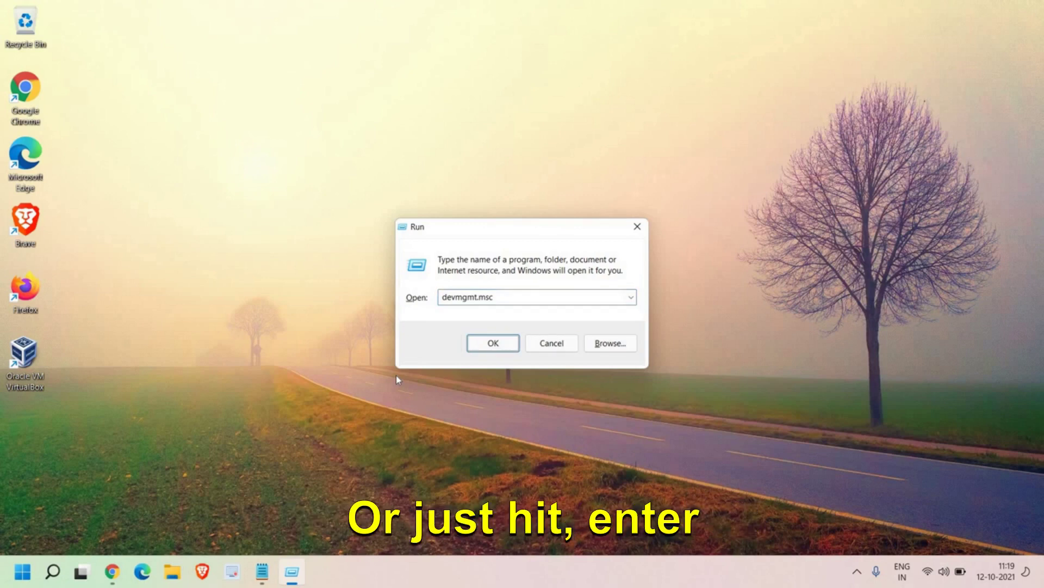
Launch Device Manager and maximise its window from the system menu
key(Return)
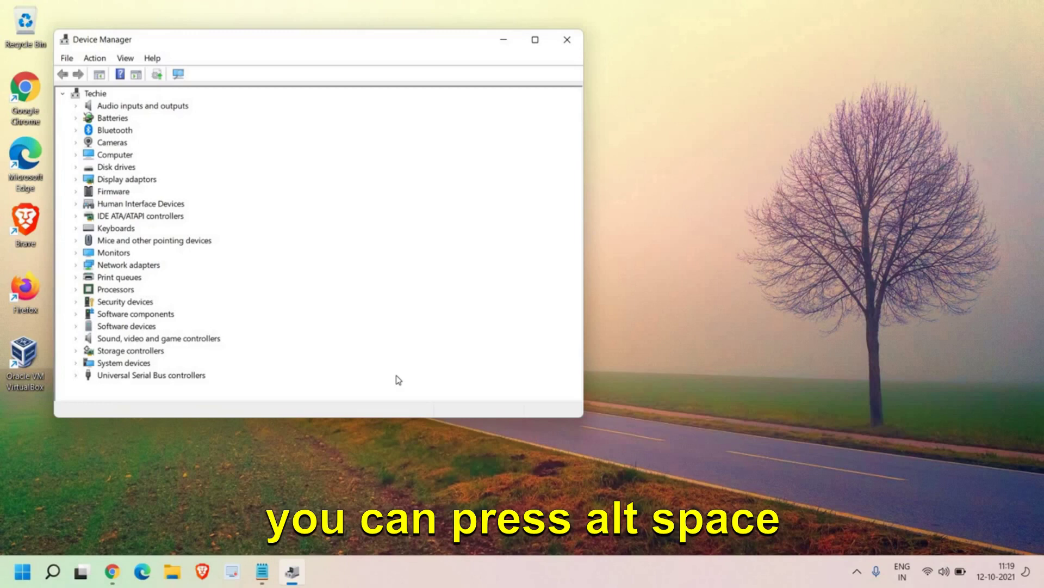
key(alt+space)
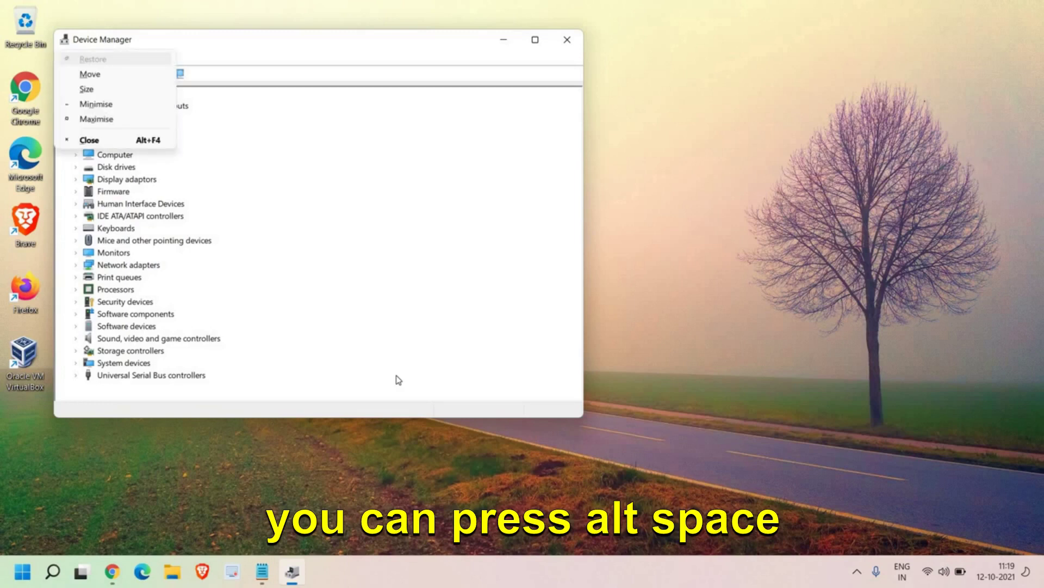
key(x)
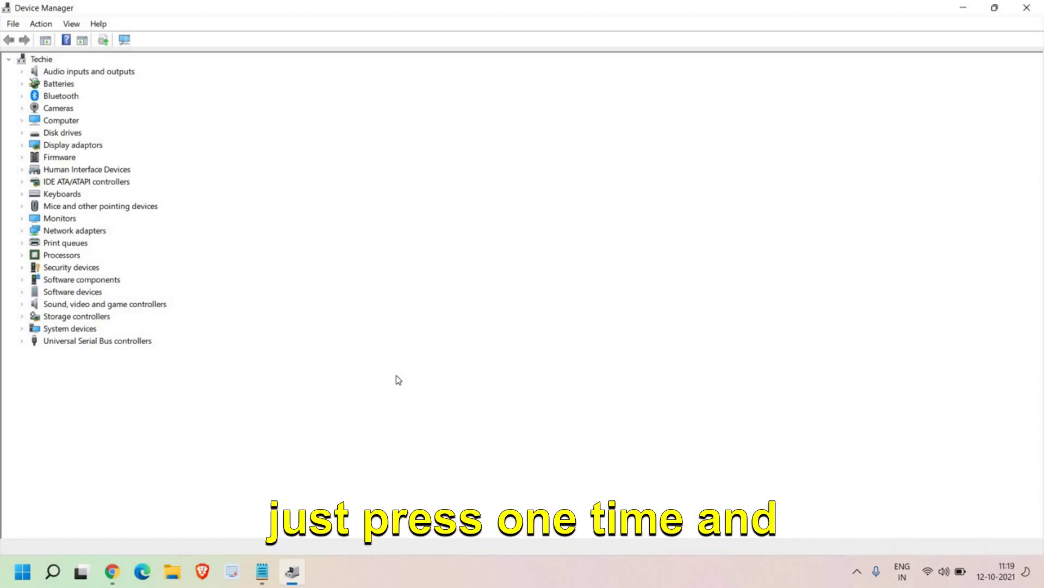
Expand Mice and other pointing devices and select the first HID-compliant mouse
key(Tab)
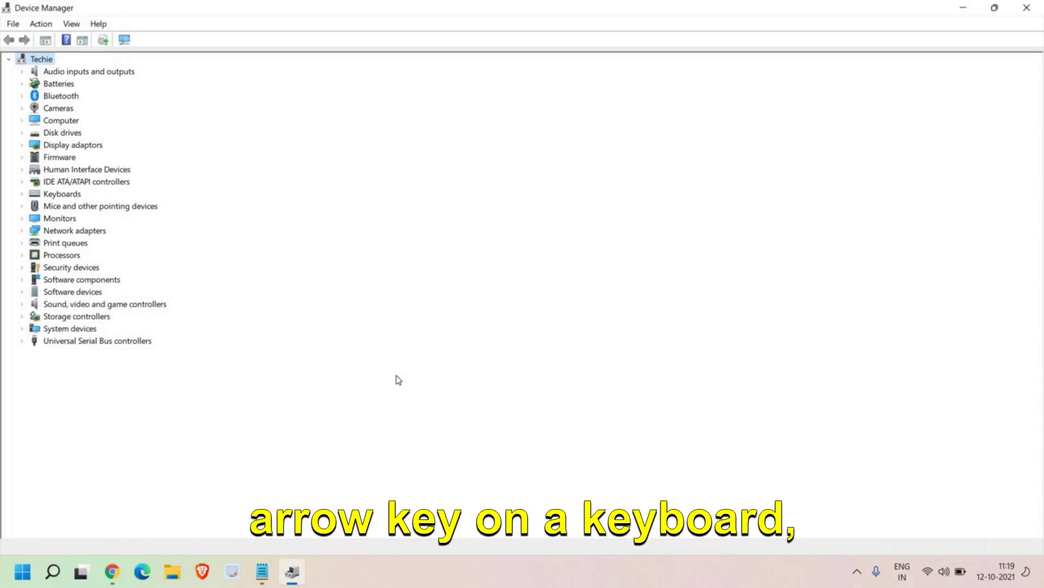
key(Down)
key(Down)
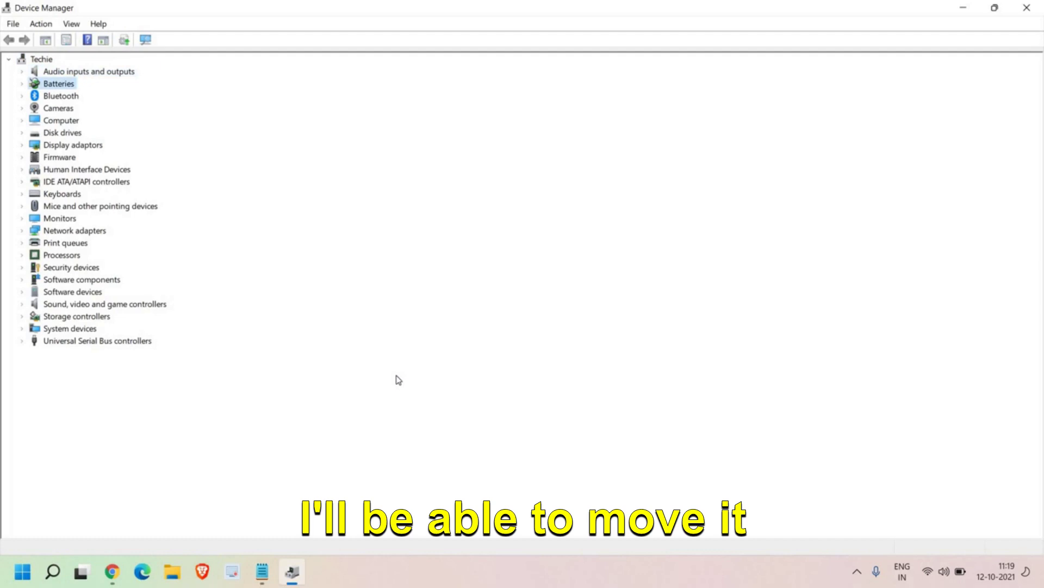
key(Down)
key(Down)
key(Down)
key(Down)
key(Down)
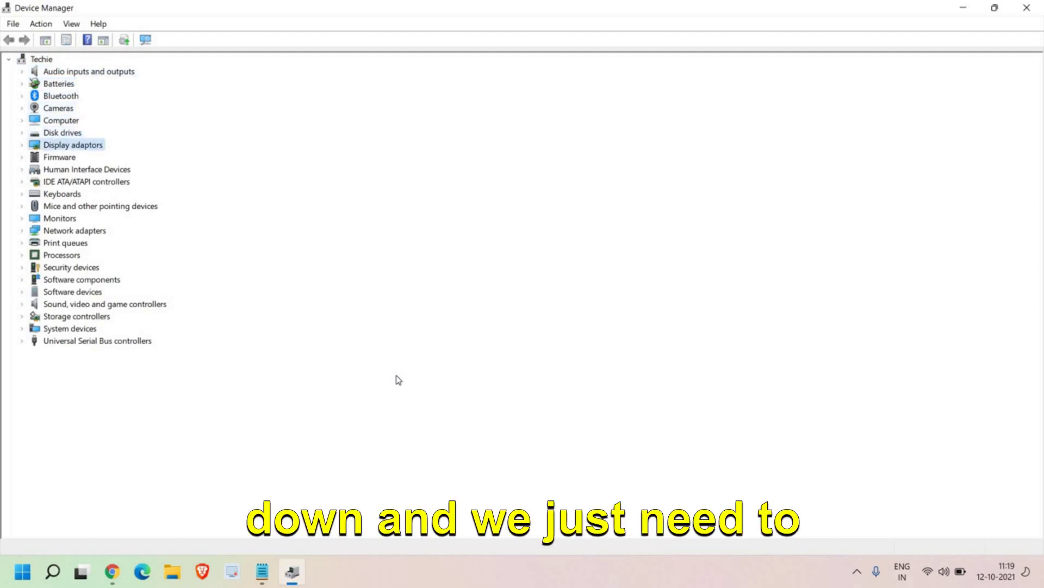
key(Down)
key(Down)
key(Down)
key(Down)
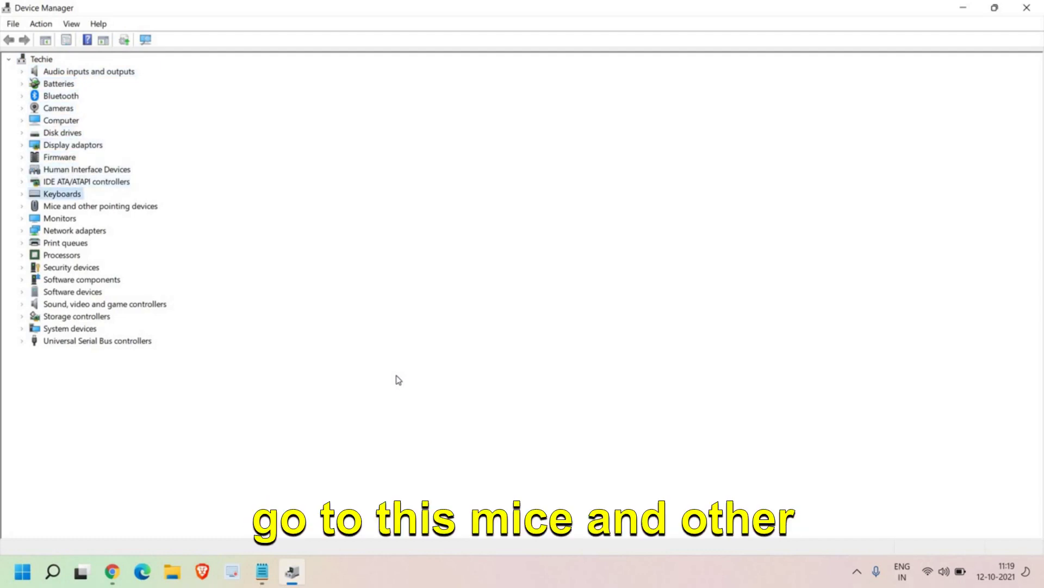
key(Down)
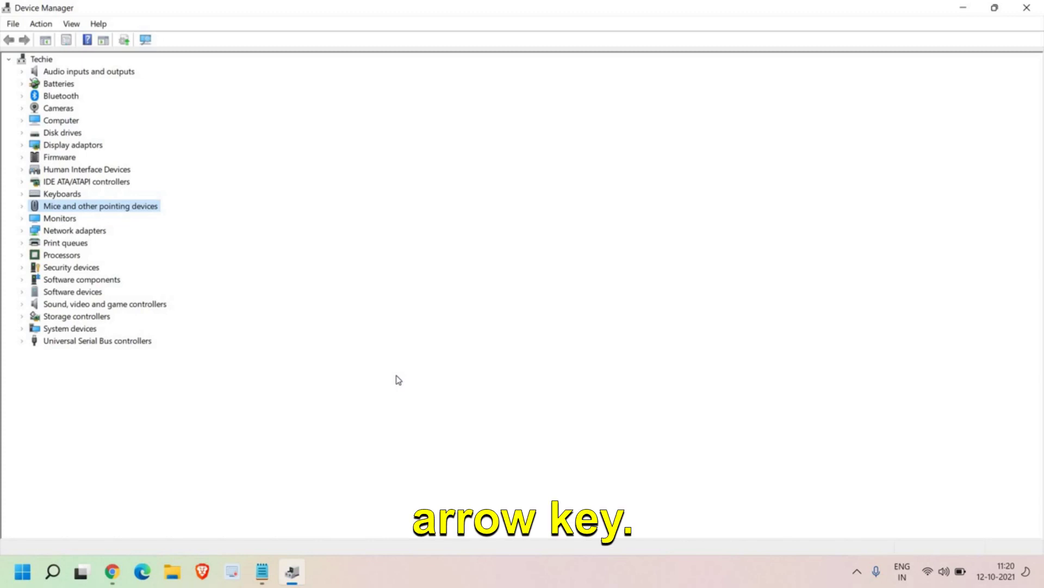
key(Right)
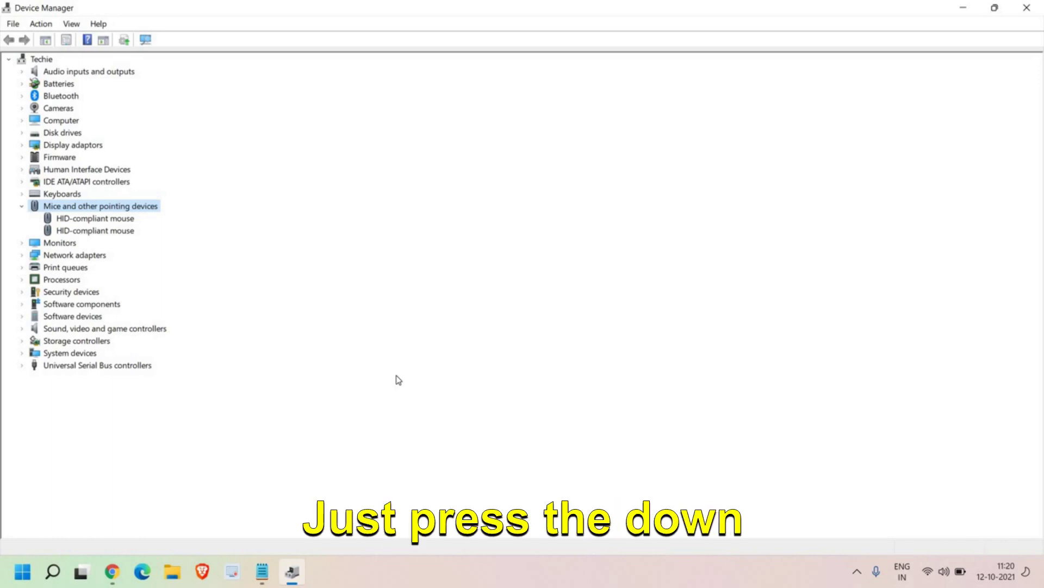
key(Down)
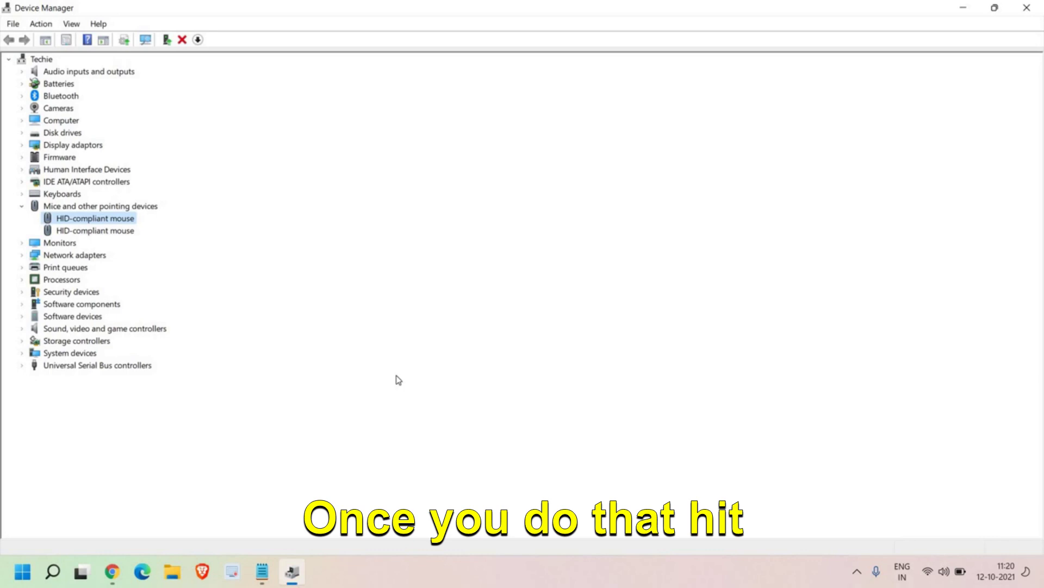
Show the HID-compliant mouse's Driver tab with Uninstall Device focused
key(Return)
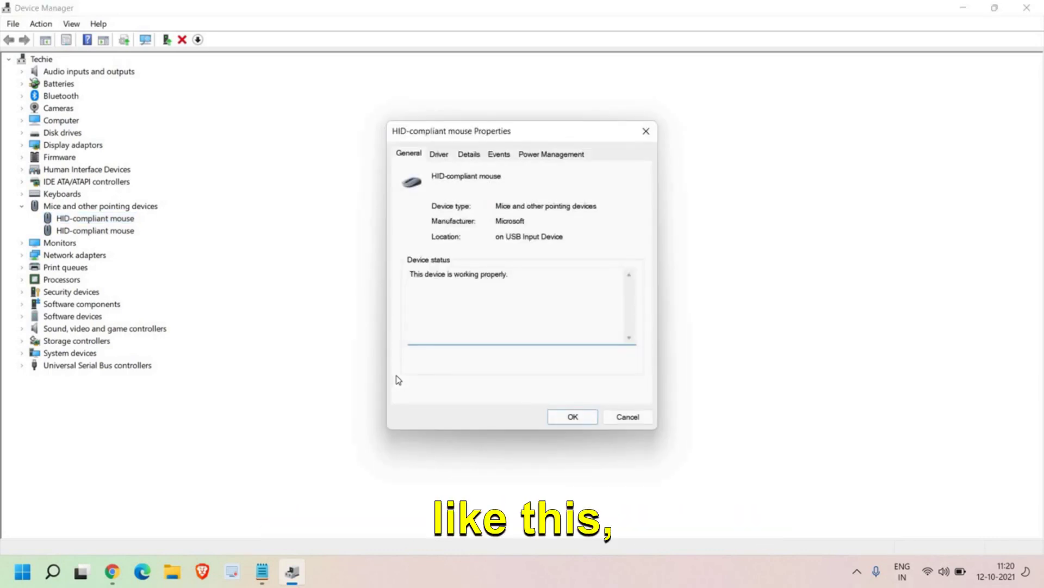
key(Tab)
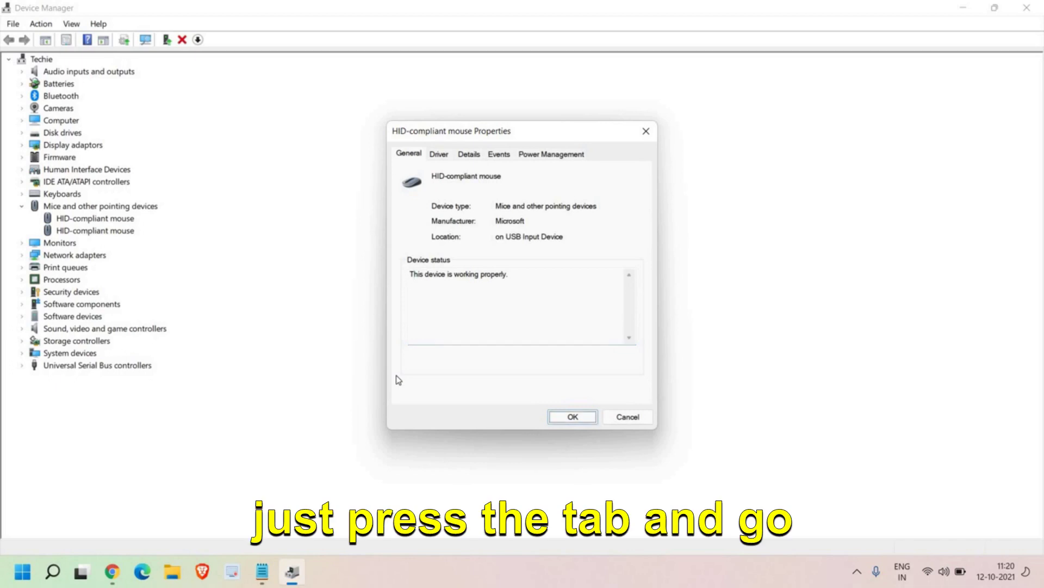
key(Tab)
key(Tab)
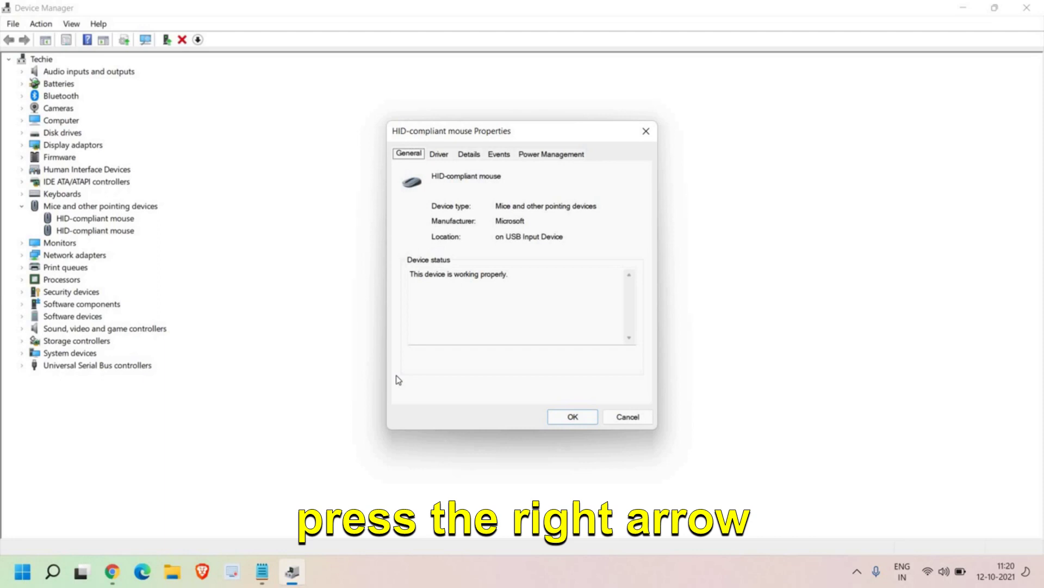
key(Right)
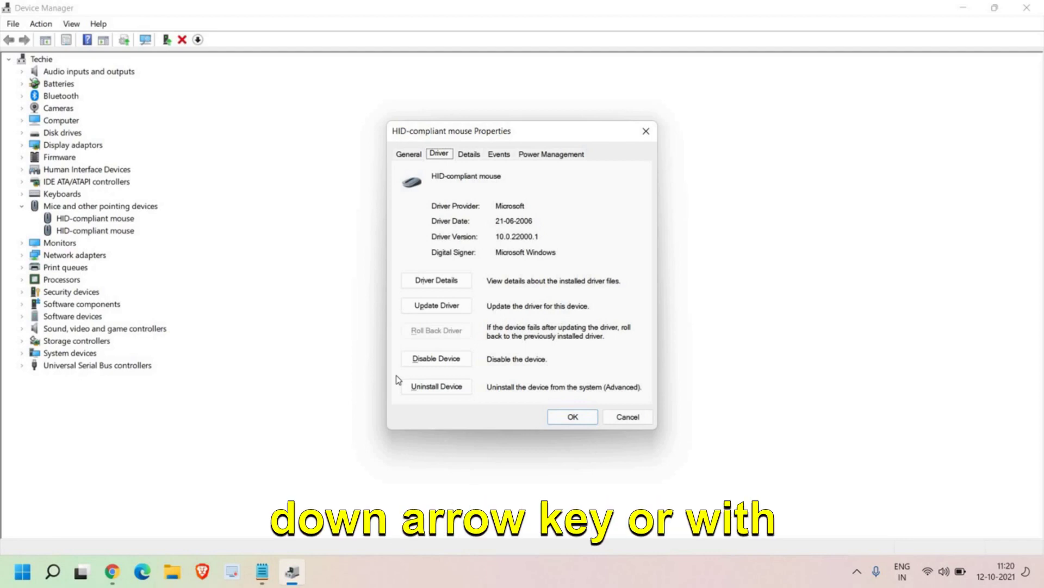
key(Tab)
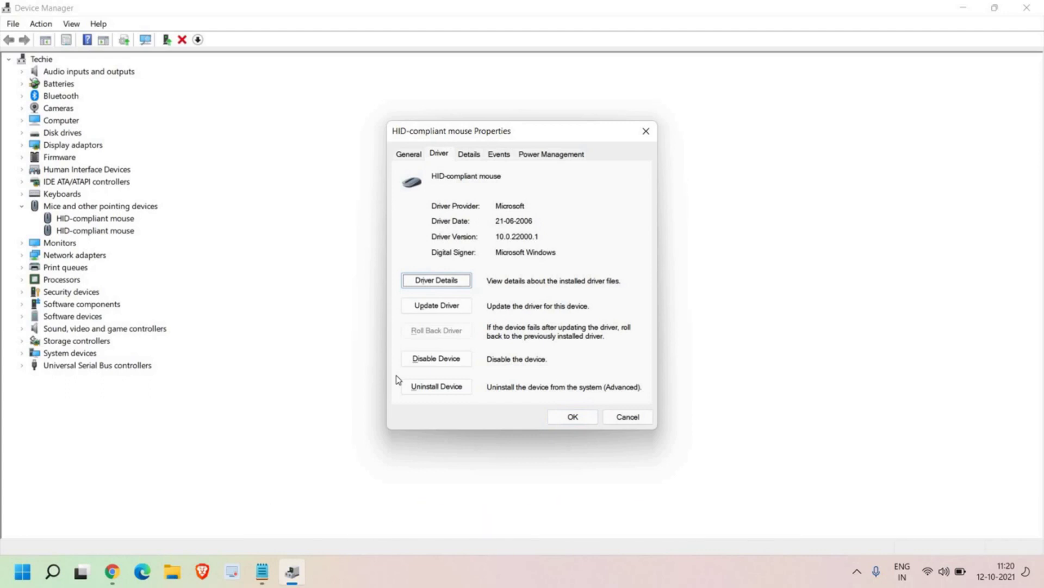
key(Tab)
key(Tab)
key(Tab)
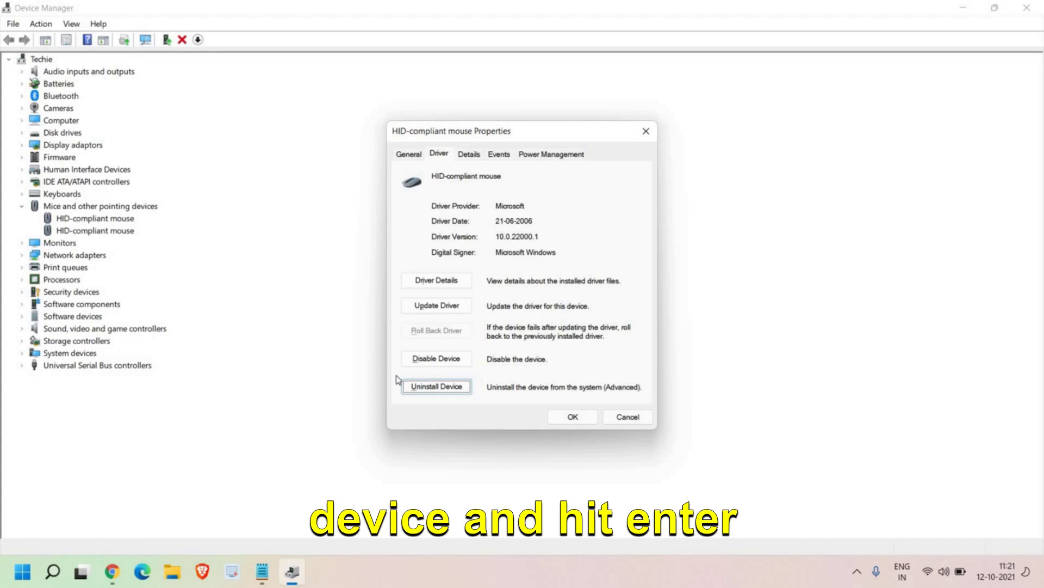
Uninstall the selected HID-compliant mouse and confirm the removal
key(Return)
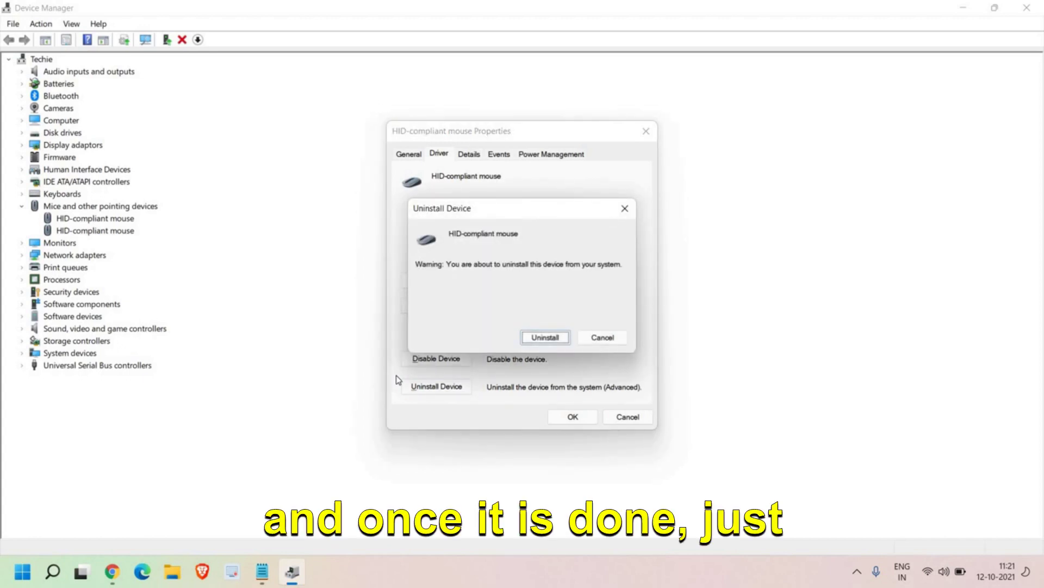
key(Return)
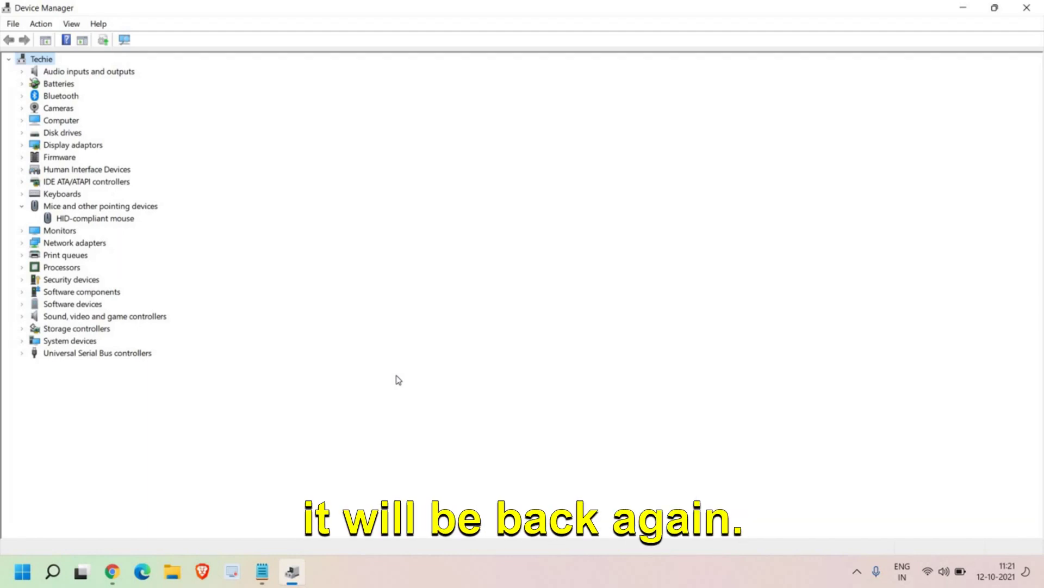
Scan for hardware changes, then exit Device Manager to the desktop
key(F5)
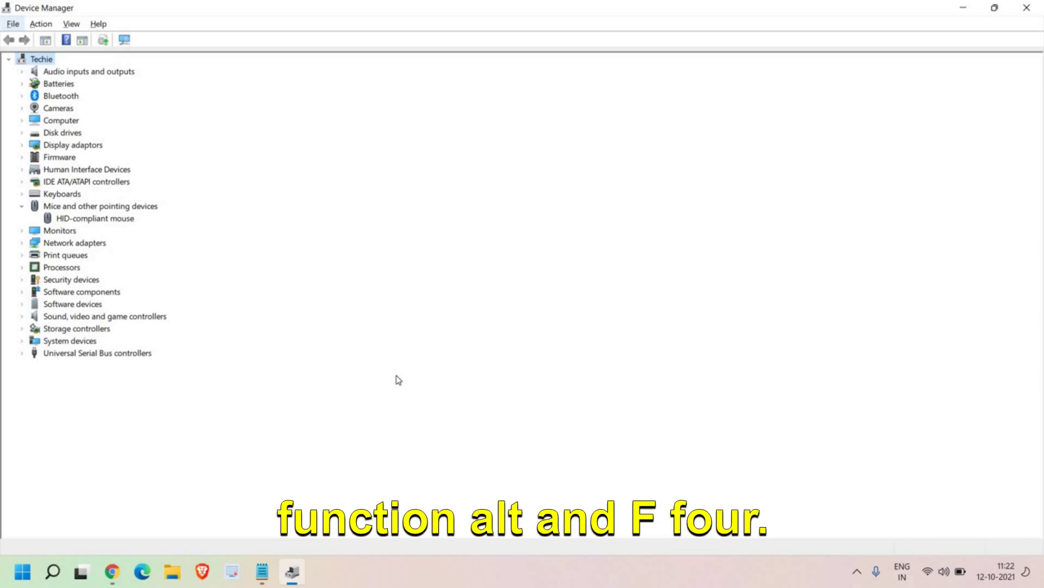
key(alt+F4)
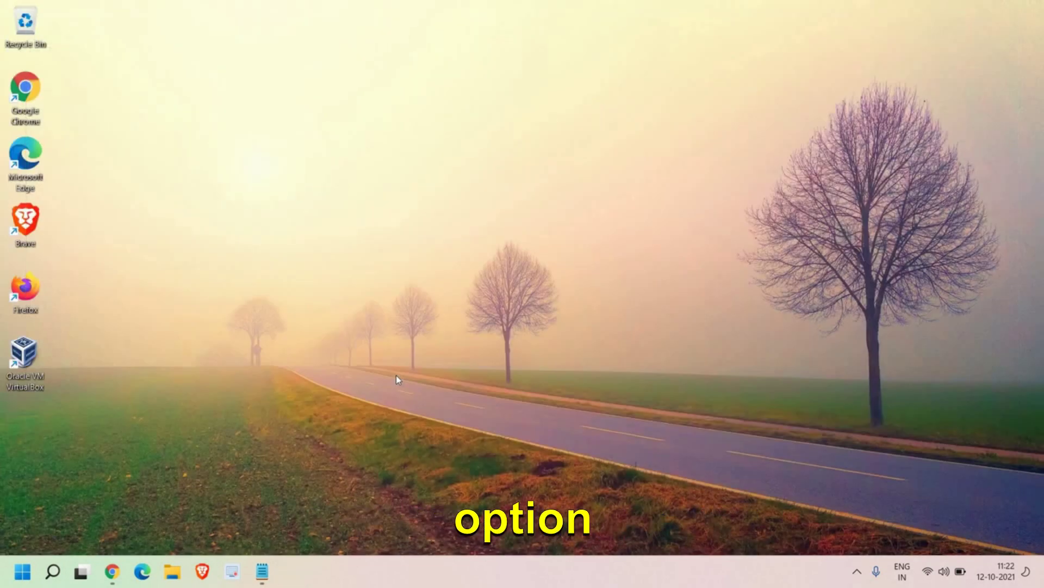
Choose Restart in the Shut Down Windows dialog and focus OK
key(alt+F4)
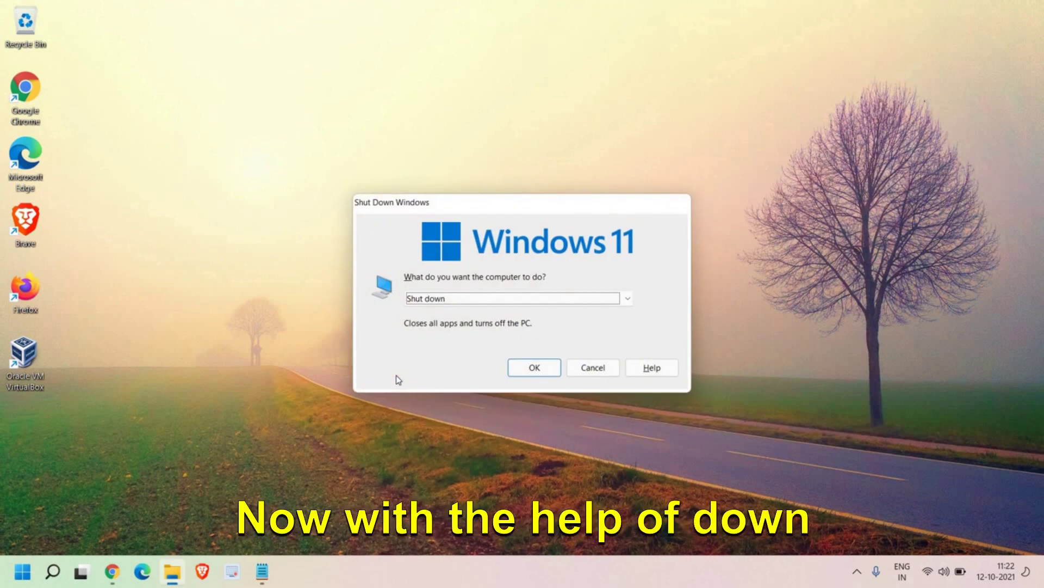
key(Down)
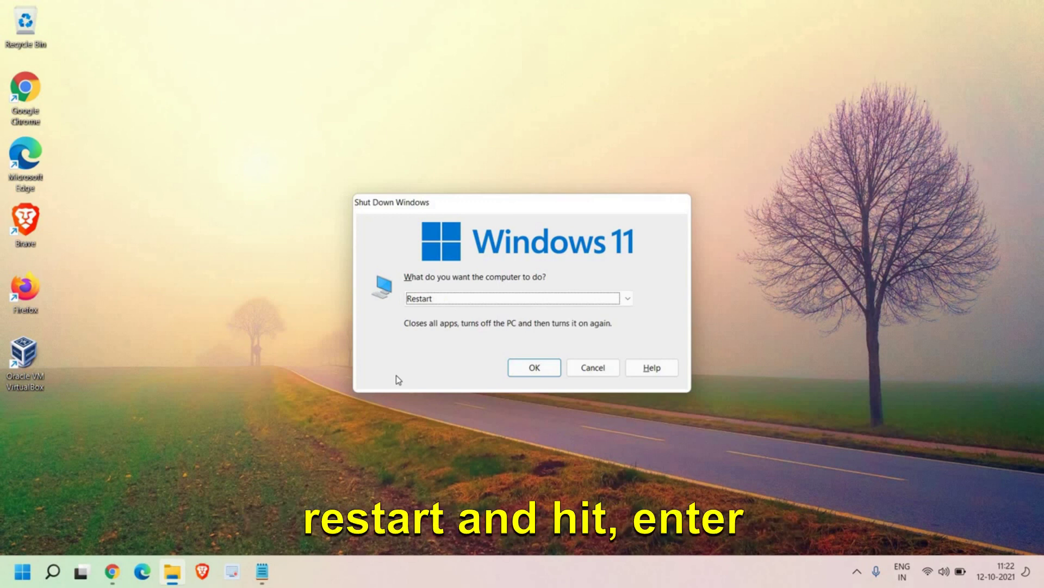
key(Tab)
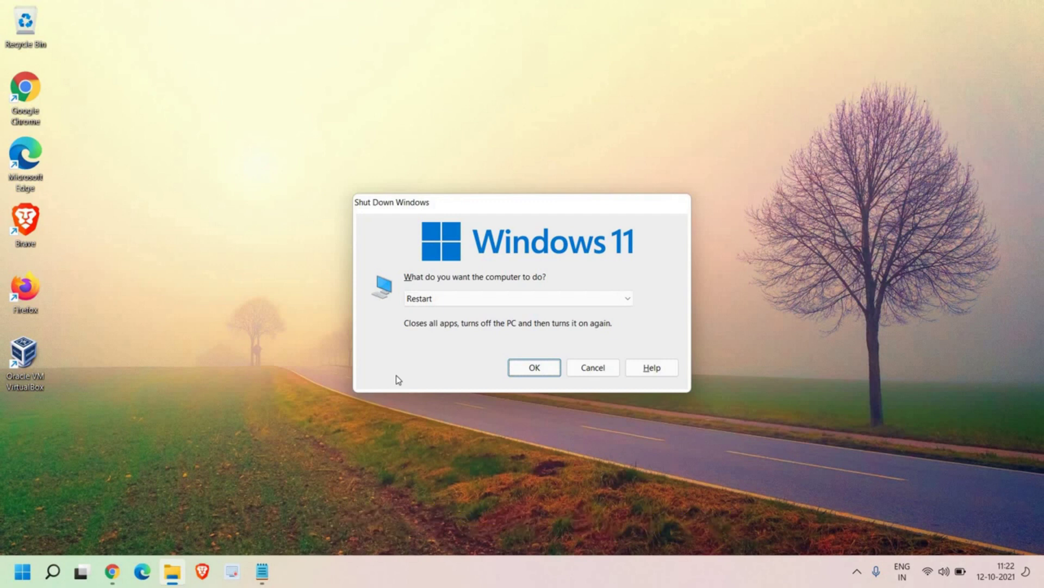